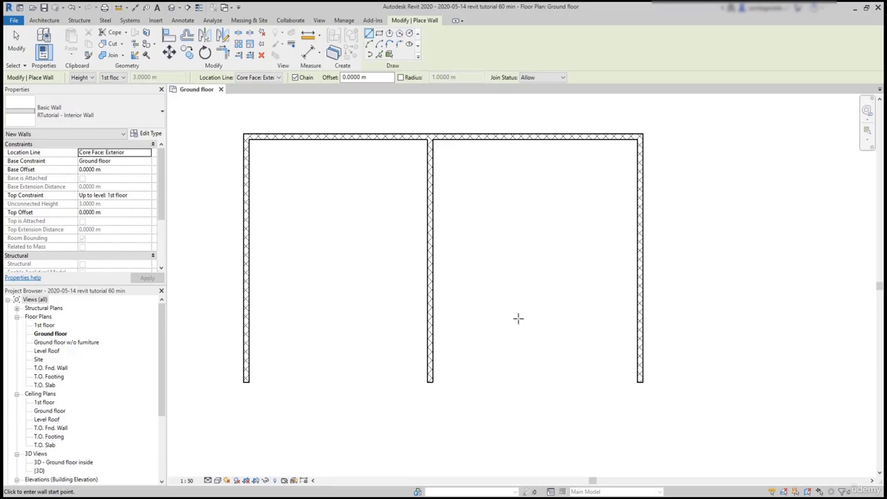
# - Place aligned dimensions outside the left, upper and right walls, picking entire walls measured to wall centerlines
pyautogui.click(190, 21)
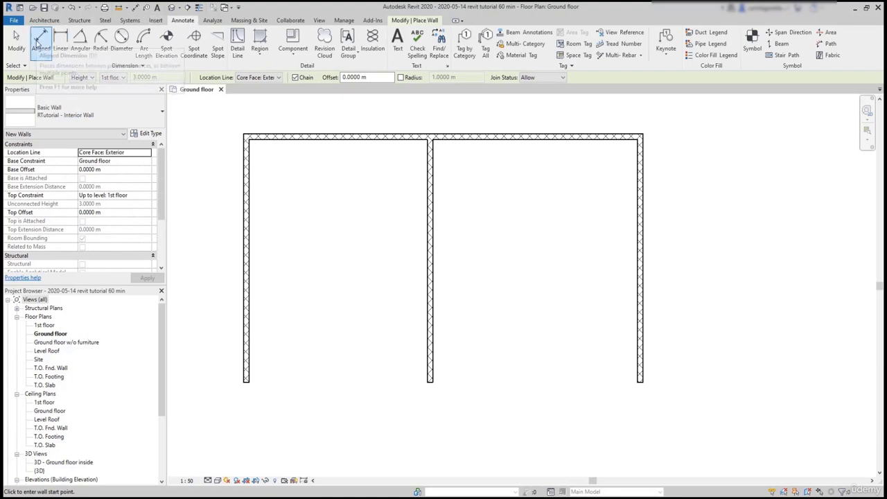
pyautogui.click(39, 39)
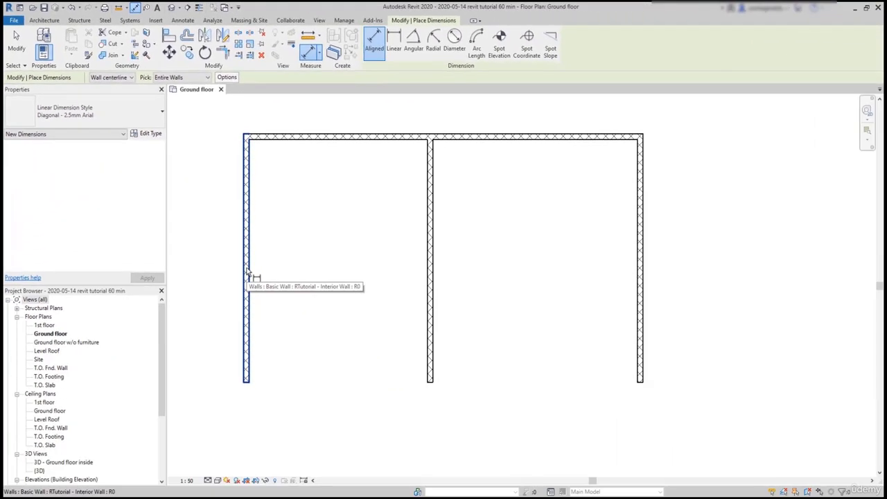
pyautogui.click(247, 272)
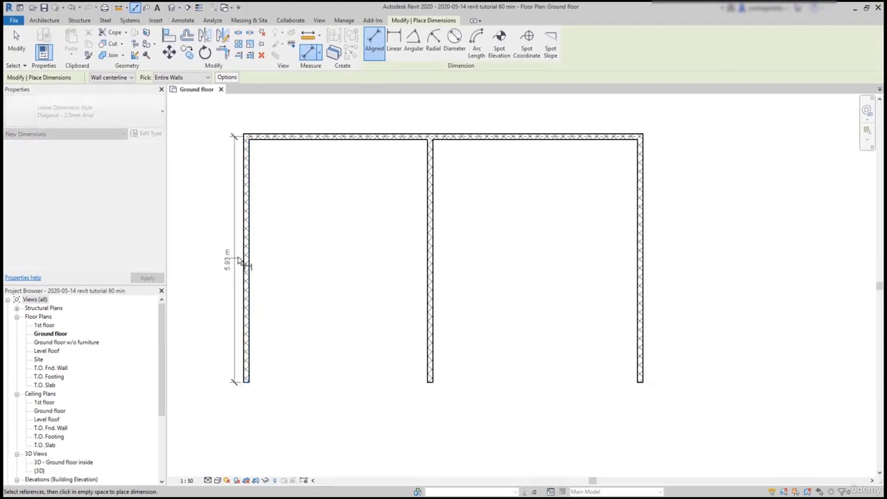
pyautogui.click(236, 264)
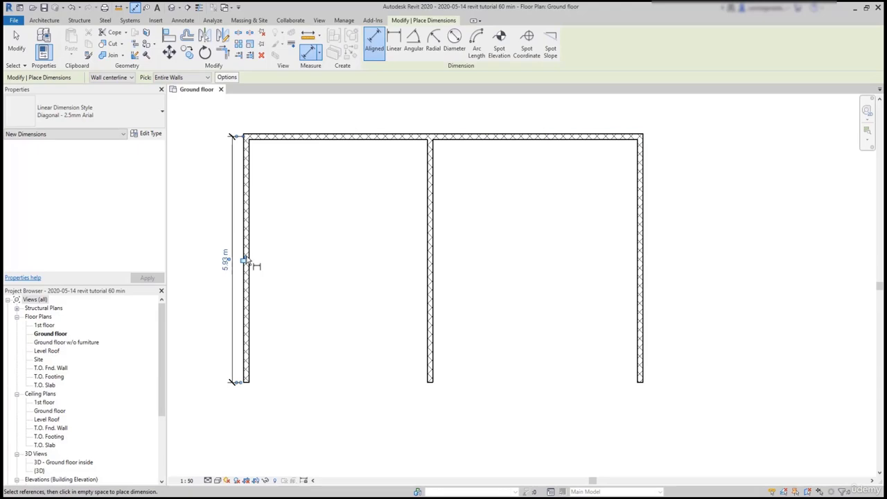
pyautogui.click(408, 137)
pyautogui.click(430, 119)
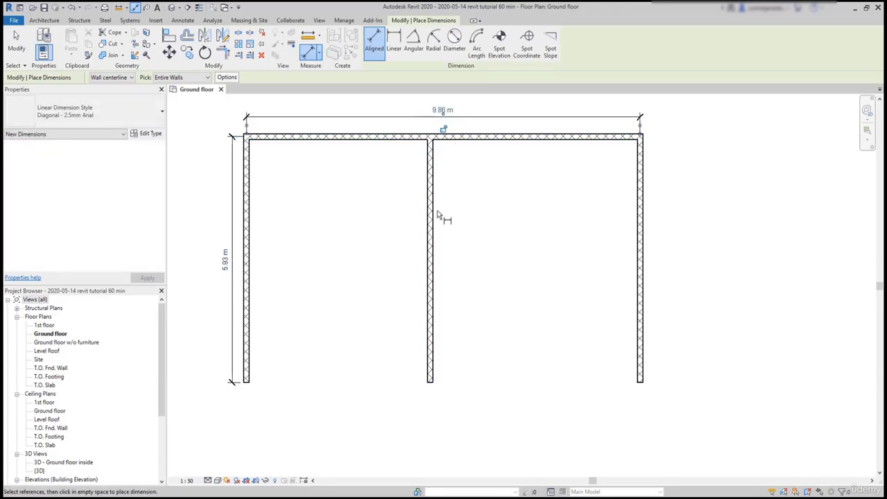
pyautogui.click(639, 260)
pyautogui.click(667, 264)
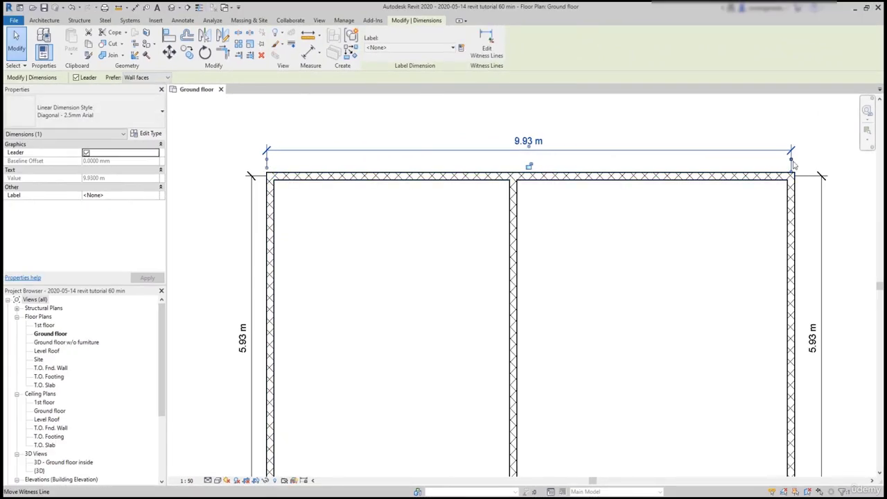
# - Move the end witness line of the upper wall's dimension to the right wall's outer face
pyautogui.moveTo(792, 160); pyautogui.dragTo(797, 203)
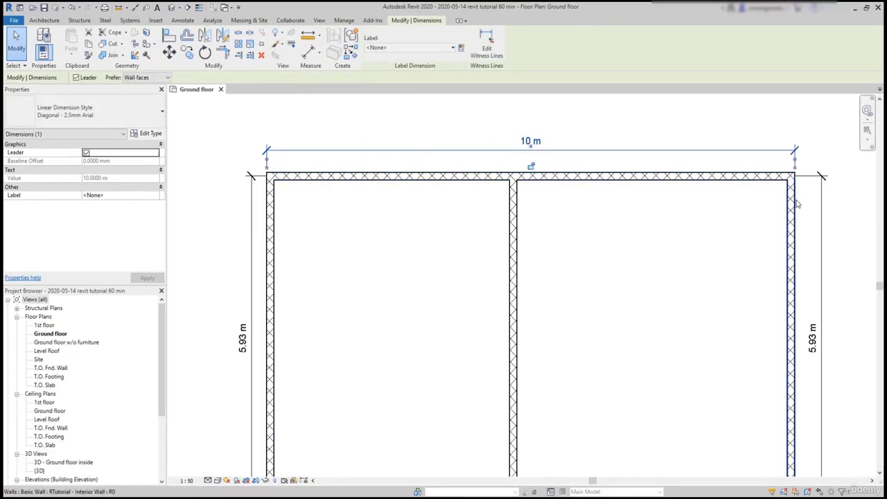
pyautogui.click(680, 228)
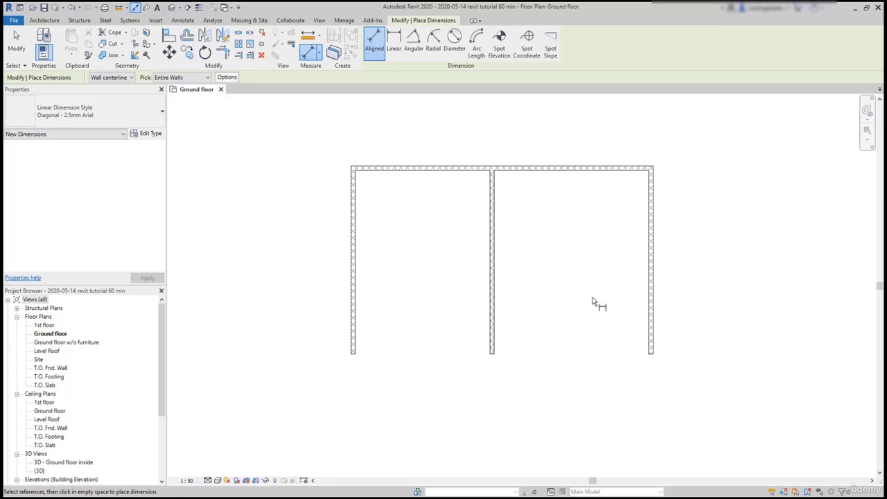
# - Place an aligned dimension beside the left wall from its lower end to the upper wall's outer face, using Individual References
pyautogui.click(199, 77)
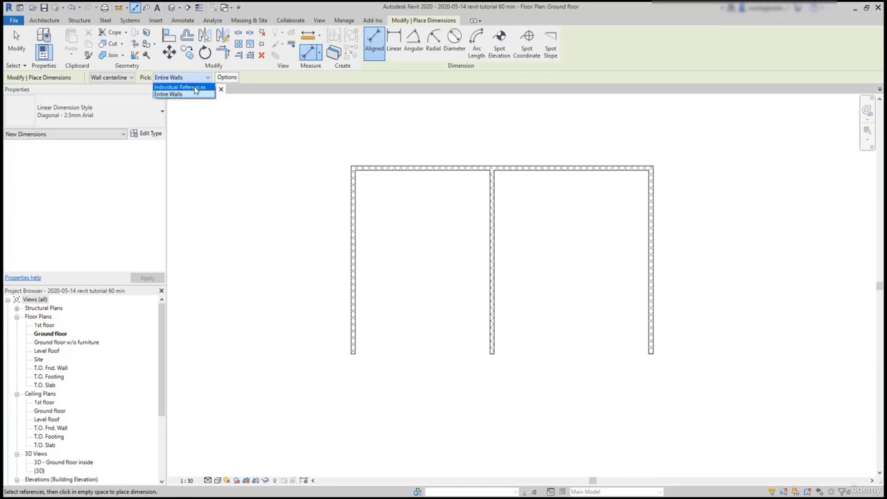
pyautogui.click(179, 84)
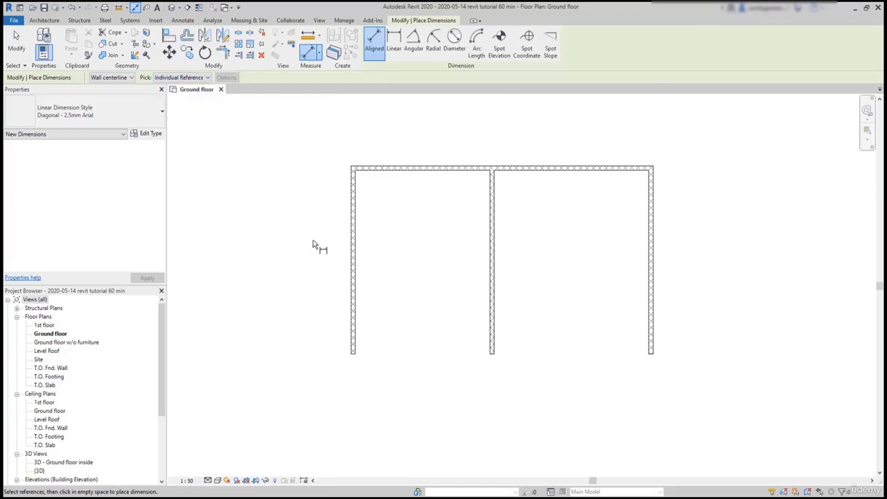
pyautogui.scroll(3, 353, 364)
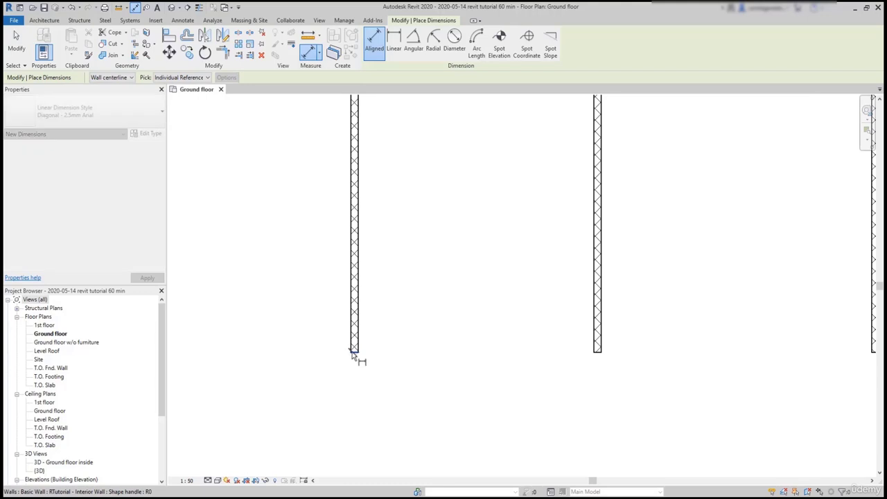
pyautogui.click(353, 353)
pyautogui.scroll(-2, 326, 323)
pyautogui.scroll(2, 331, 118)
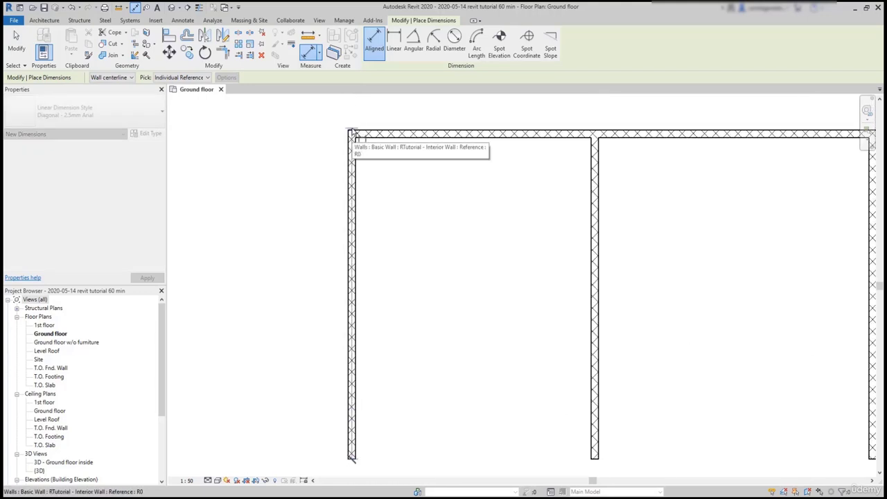
pyautogui.click(353, 132)
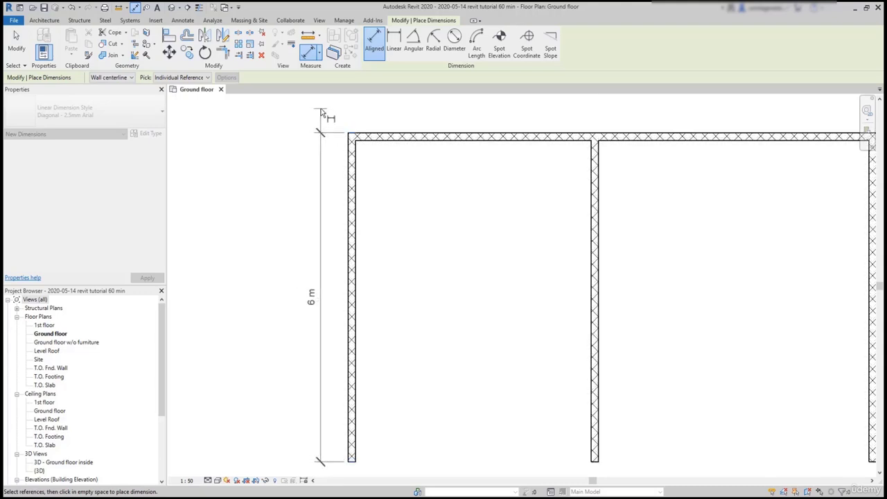
pyautogui.click(321, 113)
# - Set the dimension preference to Wall faces and dimension between the outer faces of the left and right walls, above the upper wall
pyautogui.scroll(-1, 270, 173)
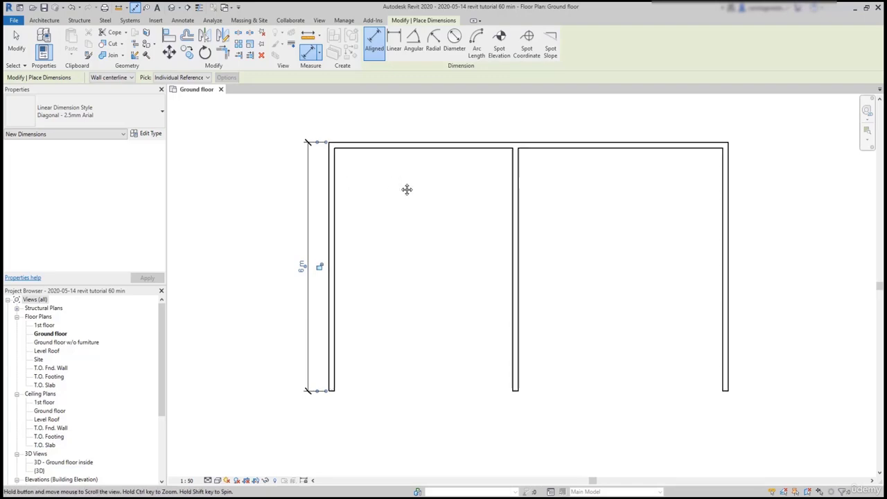
pyautogui.moveTo(407, 190); pyautogui.dragTo(351, 240, button='middle')
pyautogui.scroll(2, 285, 210)
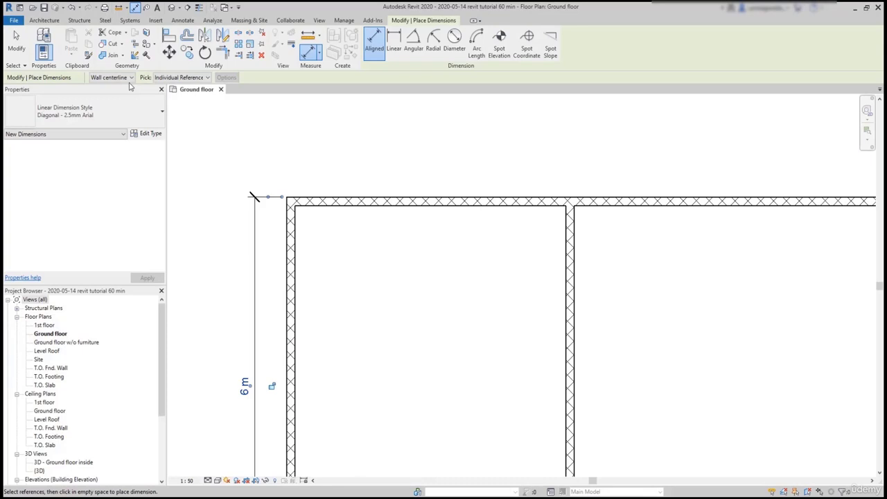
pyautogui.click(121, 78)
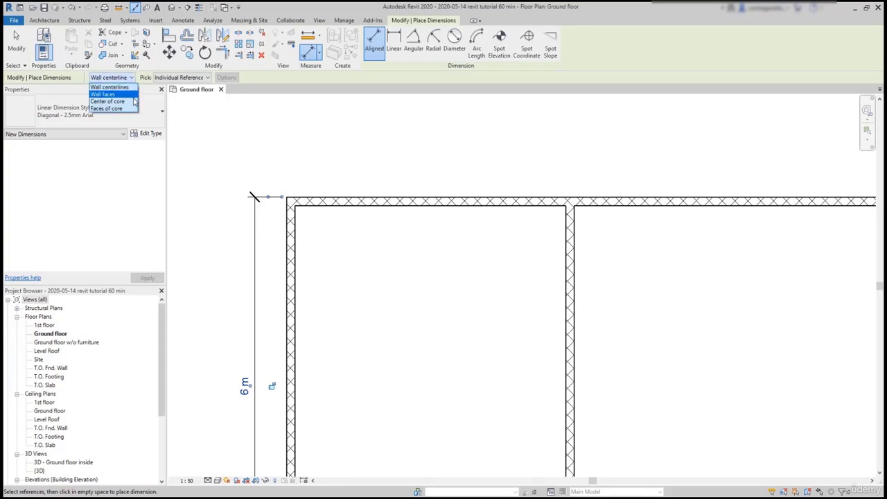
pyautogui.click(104, 94)
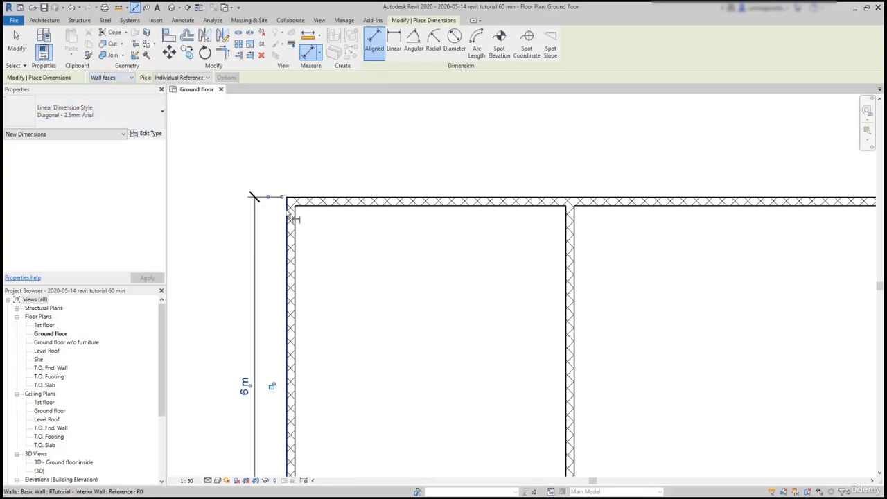
pyautogui.click(287, 209)
pyautogui.scroll(-1, 287, 209)
pyautogui.scroll(-2, 290, 214)
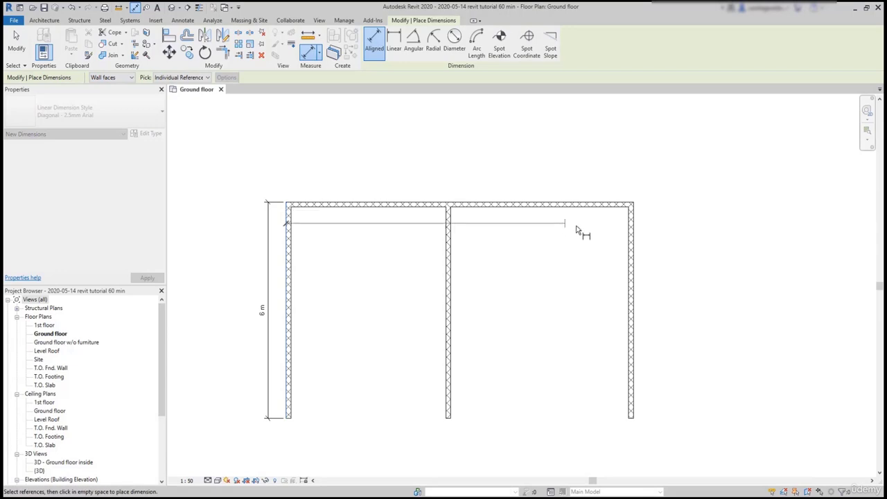
pyautogui.click(636, 222)
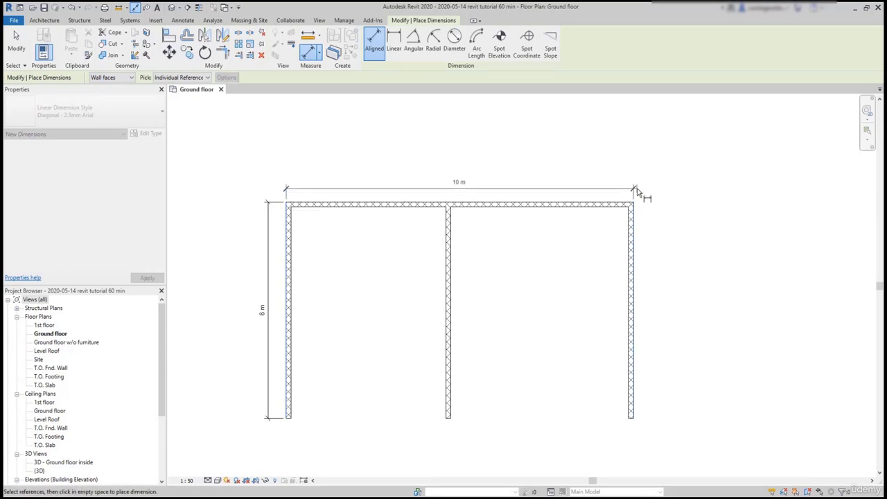
pyautogui.click(636, 192)
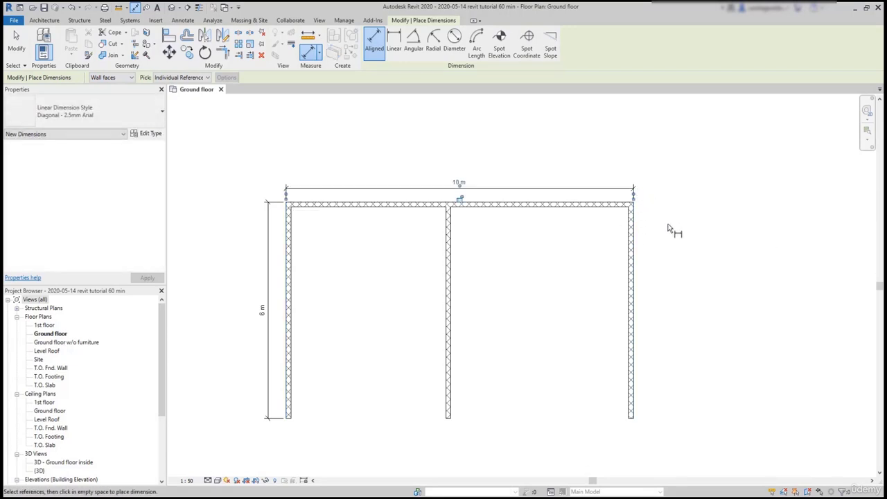
# - Place an aligned dimension beside the right wall from the upper wall's outer face to the right wall's lower end
pyautogui.scroll(3, 669, 229)
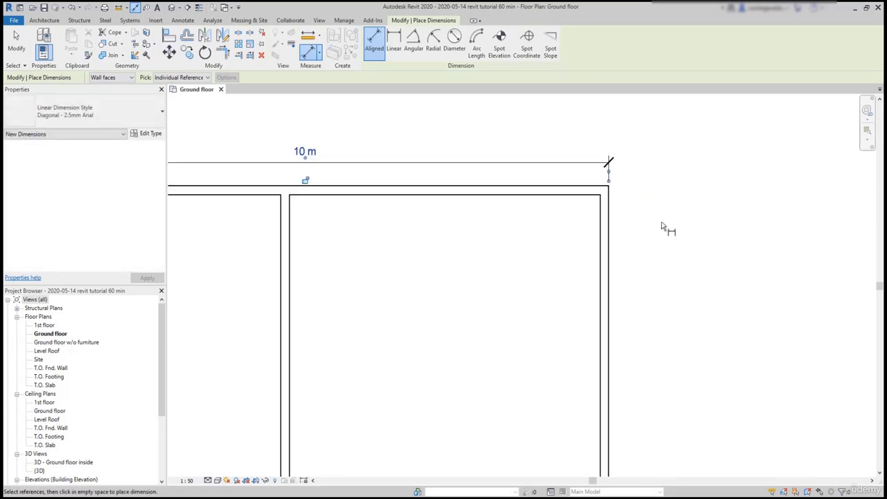
pyautogui.click(593, 181)
pyautogui.scroll(-4, 593, 181)
pyautogui.scroll(3, 600, 383)
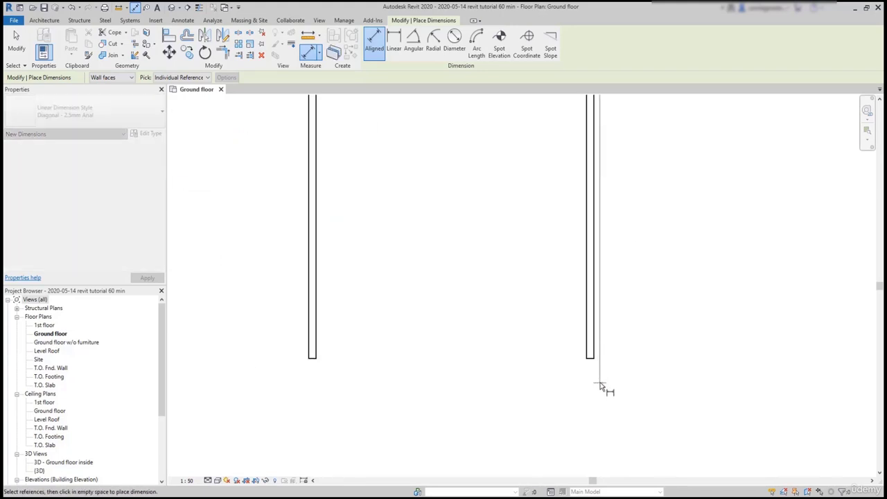
pyautogui.scroll(2, 591, 360)
pyautogui.click(595, 358)
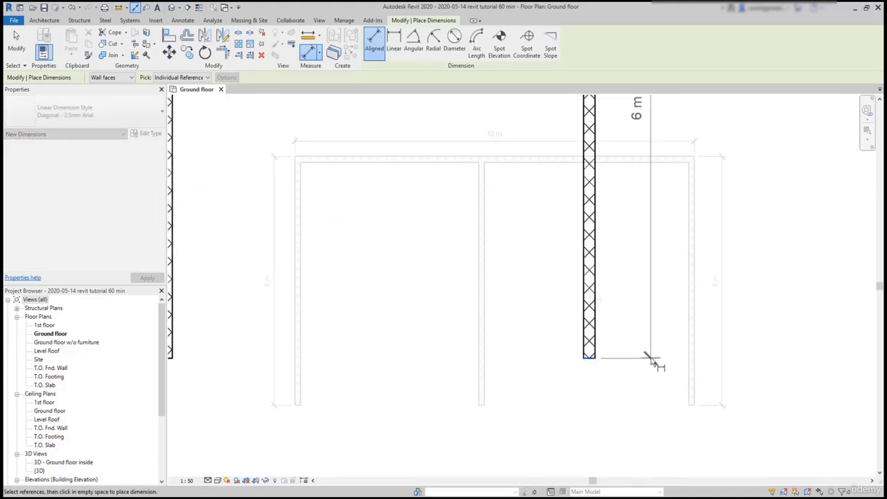
pyautogui.scroll(-3, 652, 360)
pyautogui.press('Escape')
pyautogui.press('Escape')
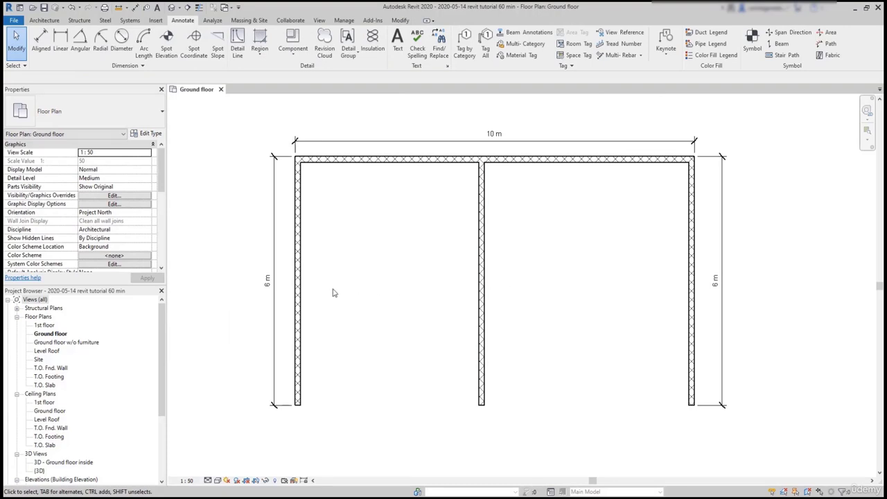
# - Replace the left wall's dimension value with the text "wall 1"
pyautogui.click(267, 287)
pyautogui.click(267, 285)
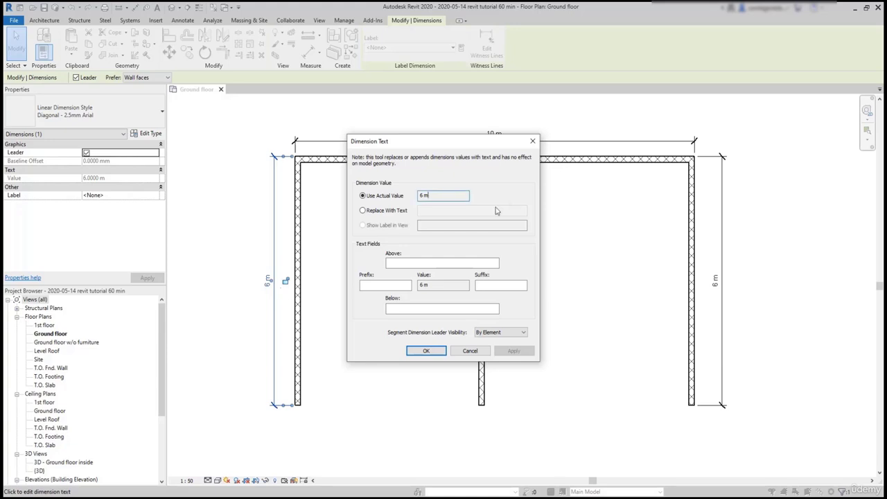
pyautogui.click(364, 211)
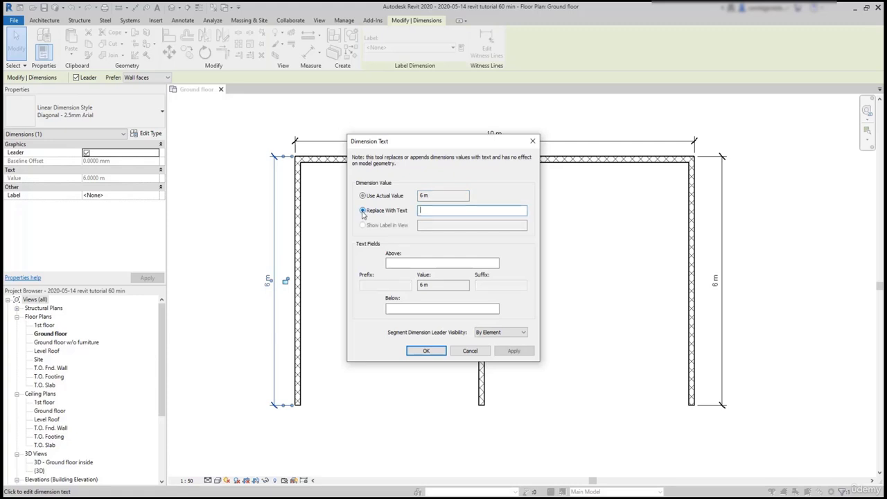
pyautogui.write('wall')
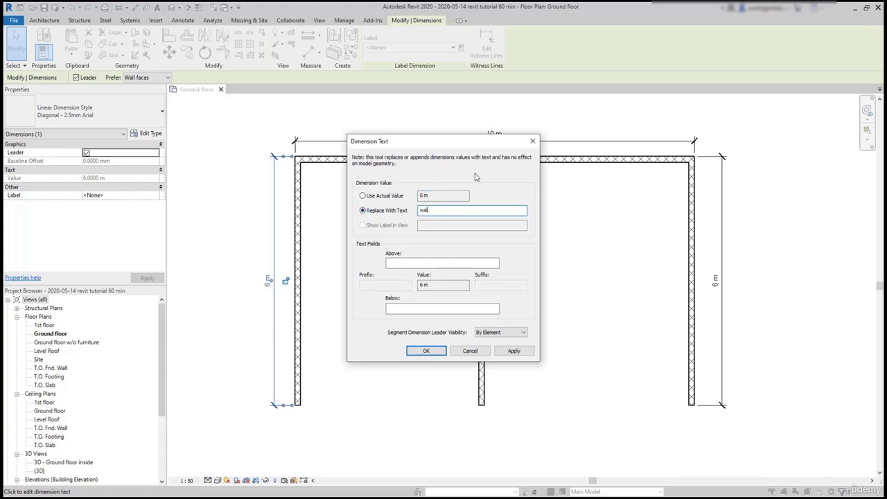
pyautogui.write(' 1')
pyautogui.click(418, 352)
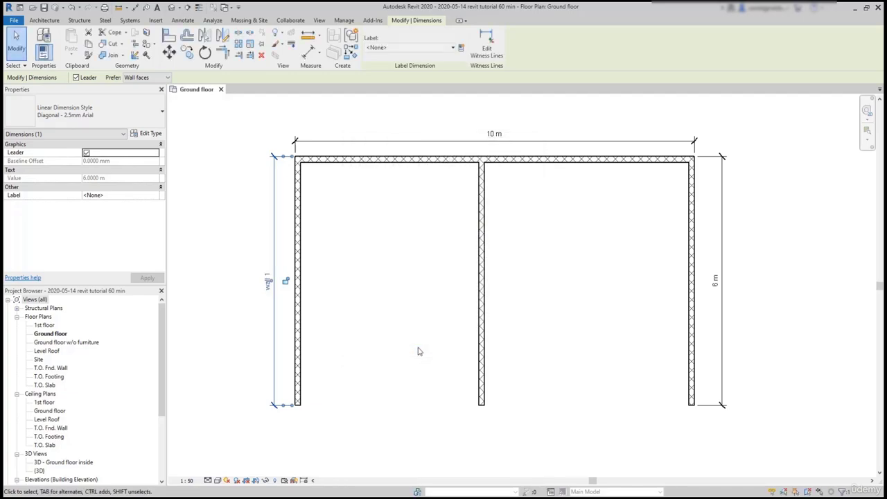
pyautogui.press('Escape')
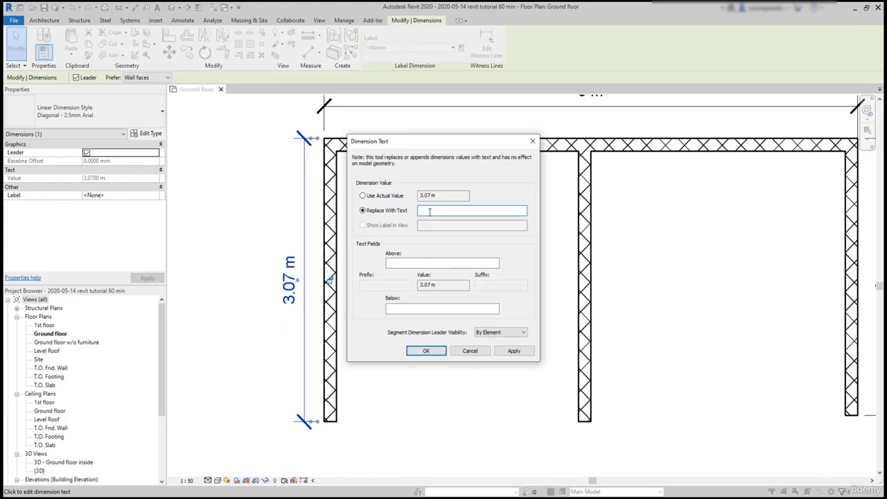
# - Try to replace the left wall's 3.07 m dimension value with the text "3 m"
pyautogui.write('3 m')
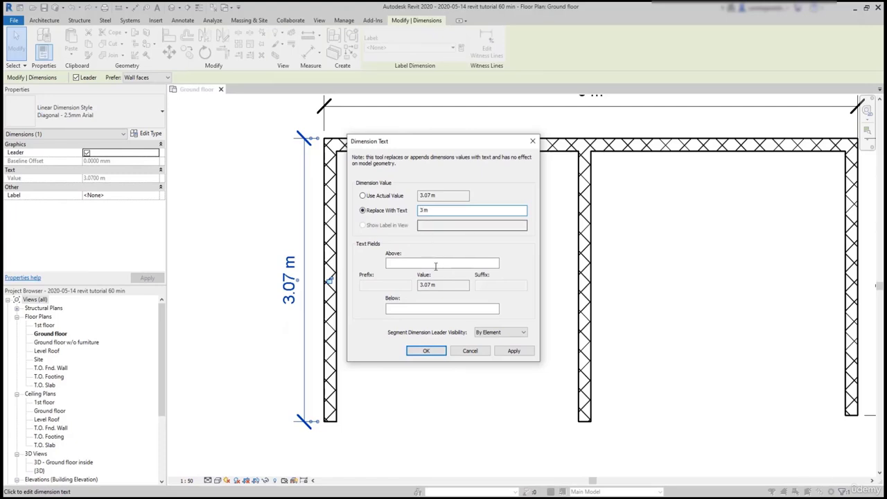
pyautogui.click(513, 351)
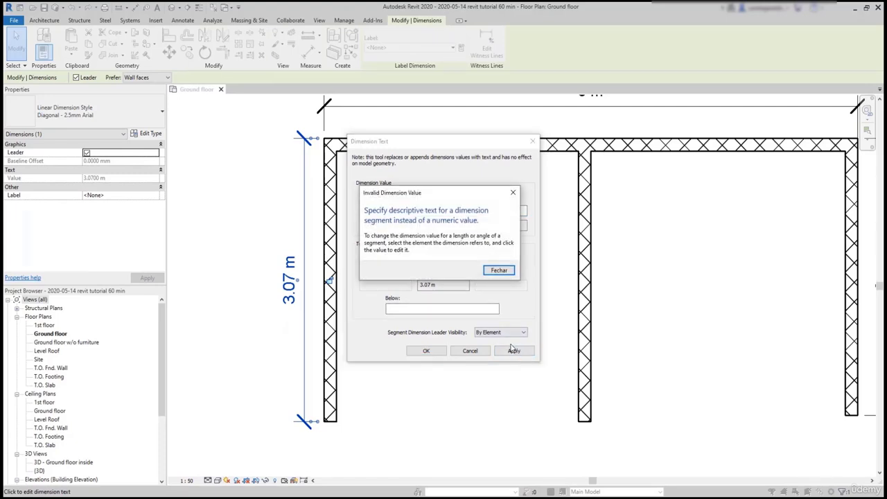
pyautogui.click(499, 271)
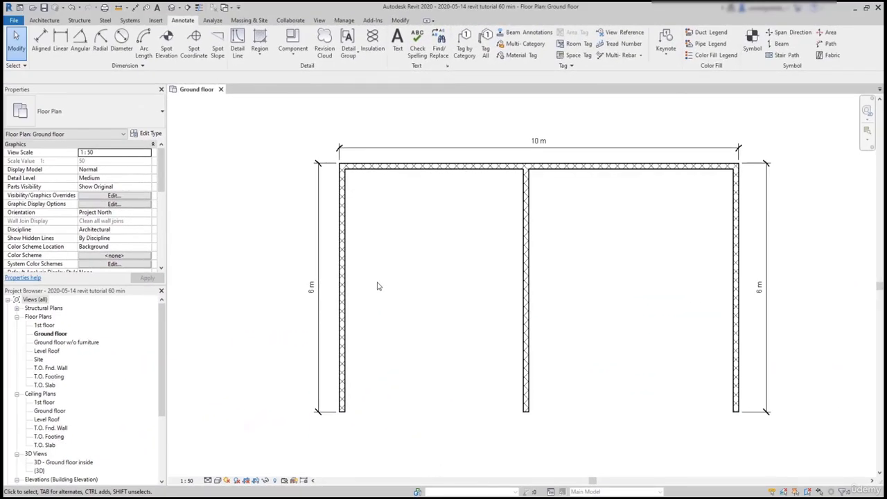
# - Select the left wall and set its placed aligned dimension to 8 m
pyautogui.scroll(4, 351, 291)
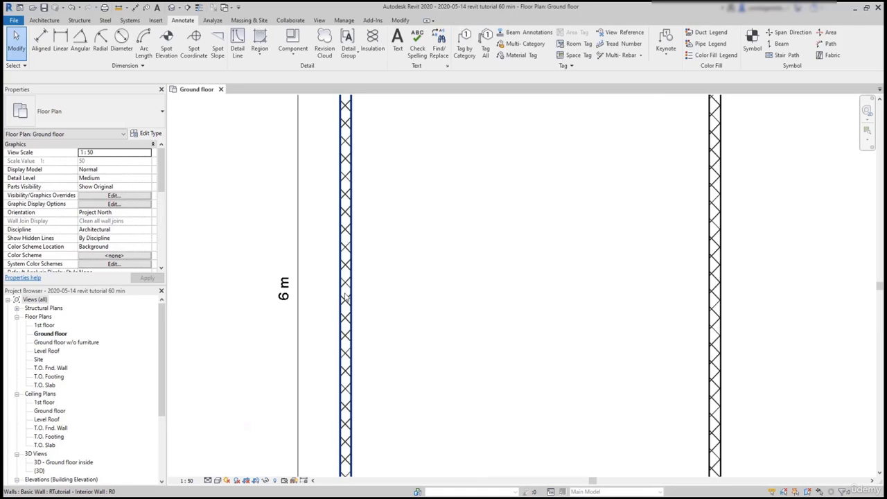
pyautogui.click(345, 300)
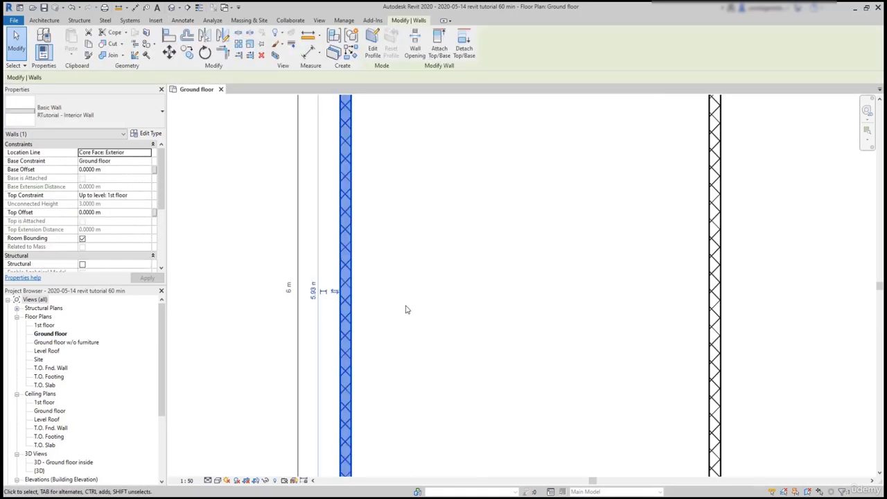
pyautogui.click(288, 286)
pyautogui.write('8')
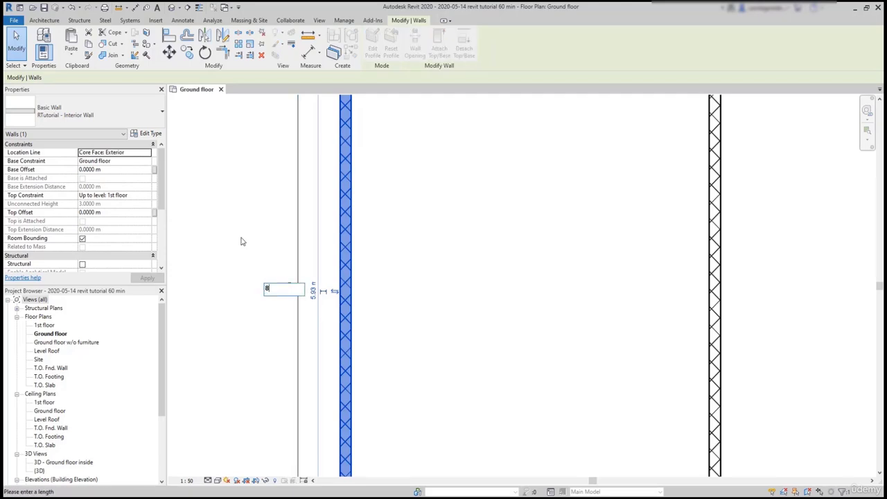
pyautogui.press('Return')
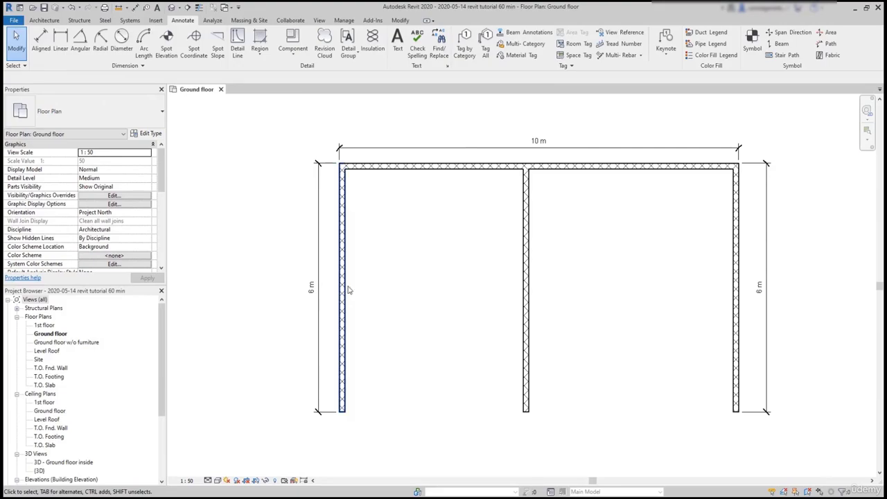
# - Select the left wall and the upper wall in turn, and inspect the text settings of the upper wall's dimension
pyautogui.scroll(5, 349, 289)
pyautogui.click(345, 297)
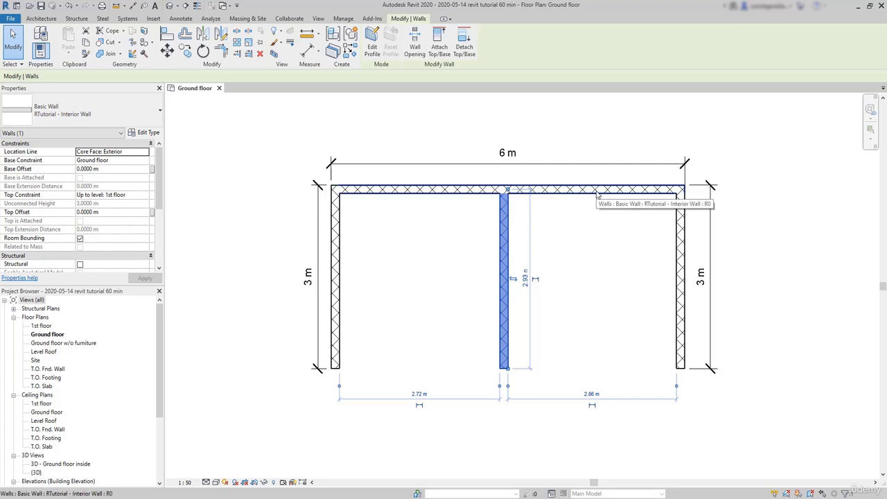
pyautogui.click(598, 194)
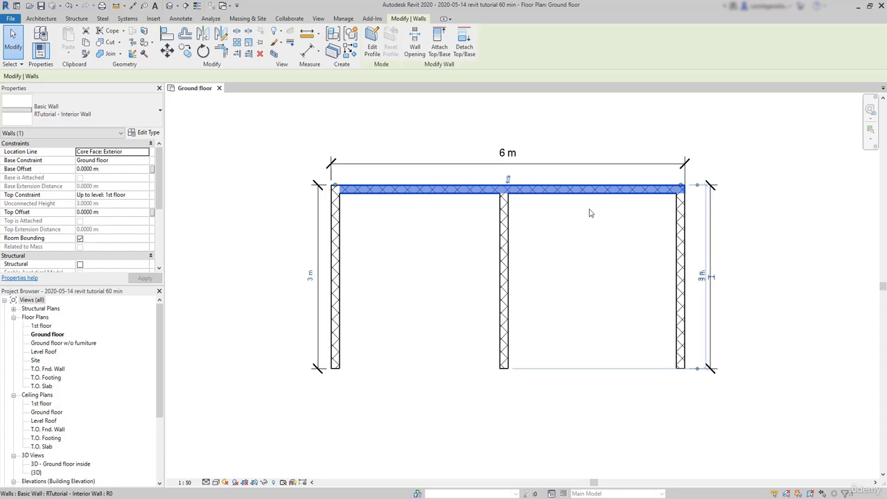
pyautogui.scroll(2, 590, 213)
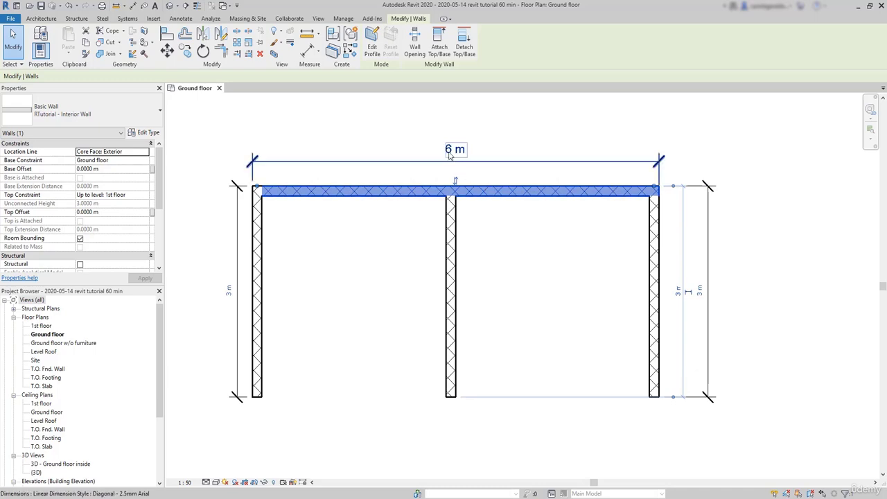
pyautogui.click(449, 155)
pyautogui.click(450, 155)
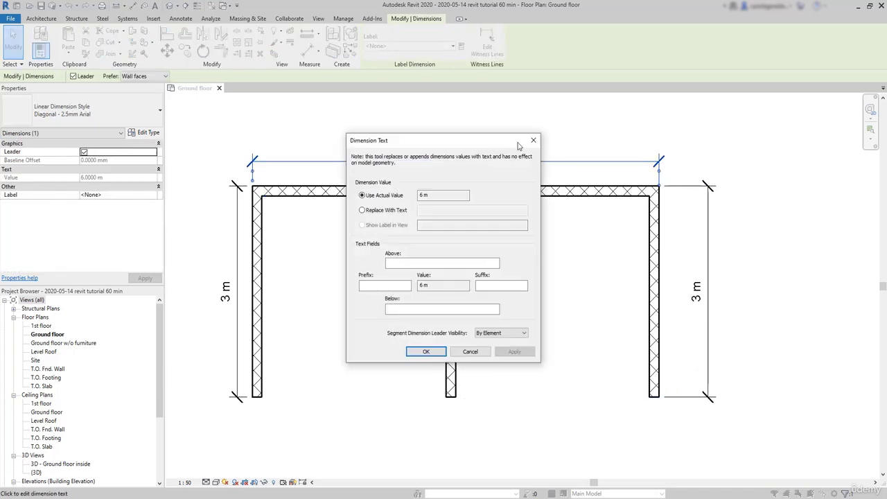
pyautogui.click(529, 146)
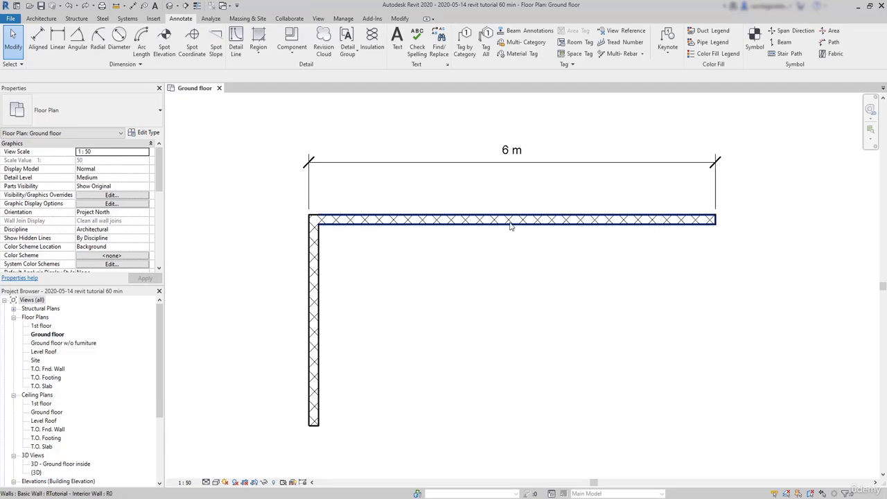
# - Select the upper wall and set its placed aligned dimension to 8 m
pyautogui.click(510, 222)
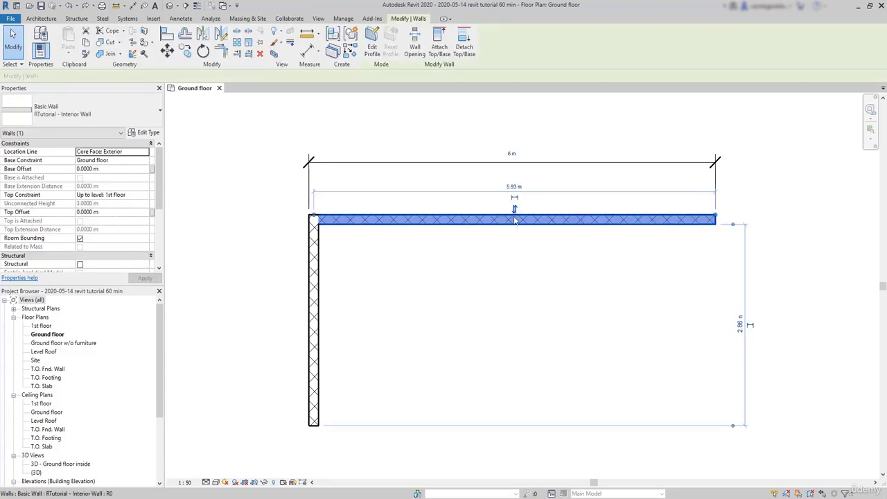
pyautogui.click(513, 153)
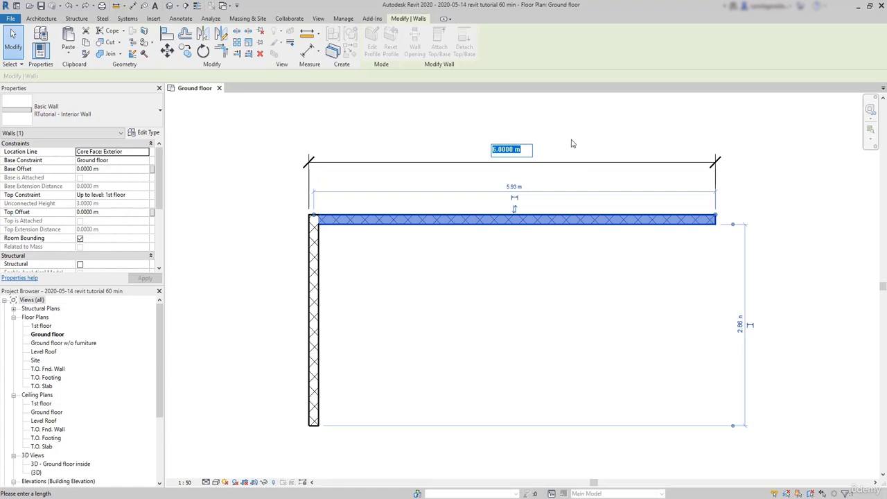
pyautogui.write('8')
pyautogui.press('Return')
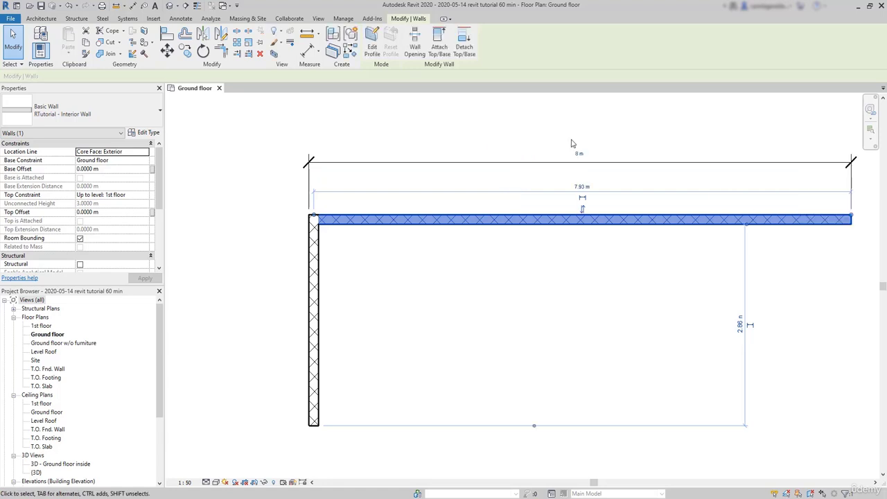
pyautogui.press('Escape')
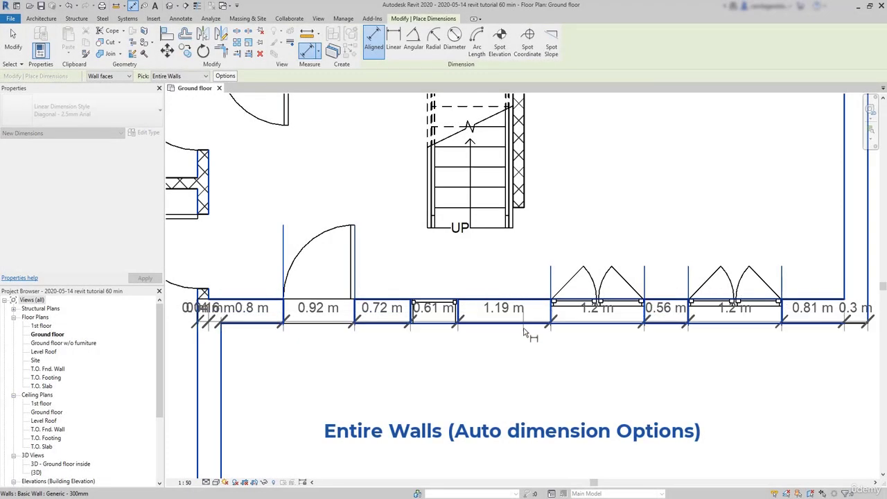
# - Place an aligned dimension along the entire left exterior wall, outside the building, and undo it
pyautogui.click(525, 333)
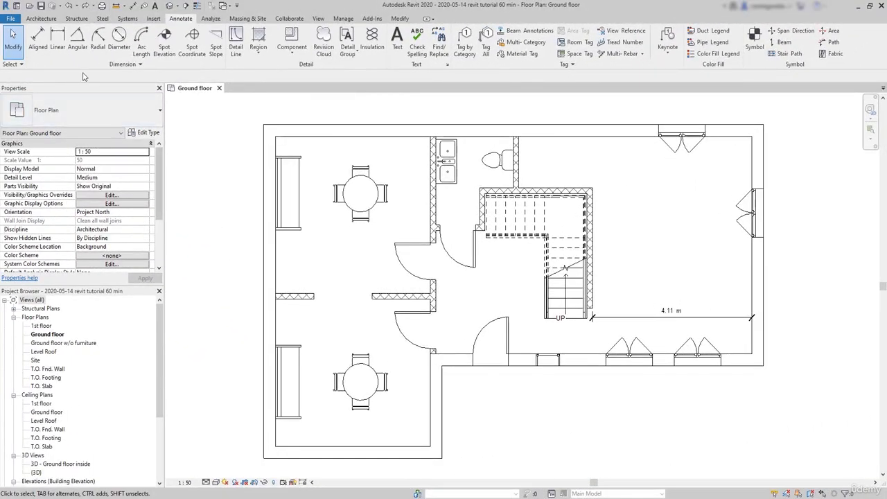
pyautogui.click(40, 47)
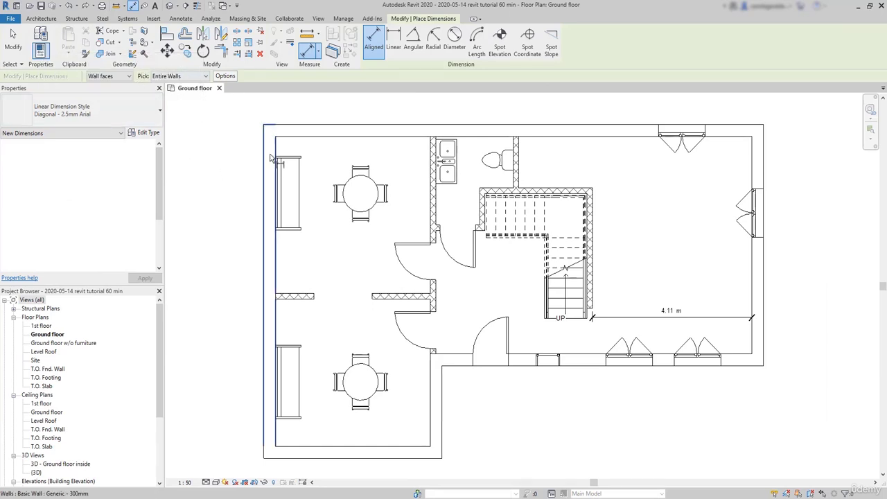
pyautogui.click(271, 198)
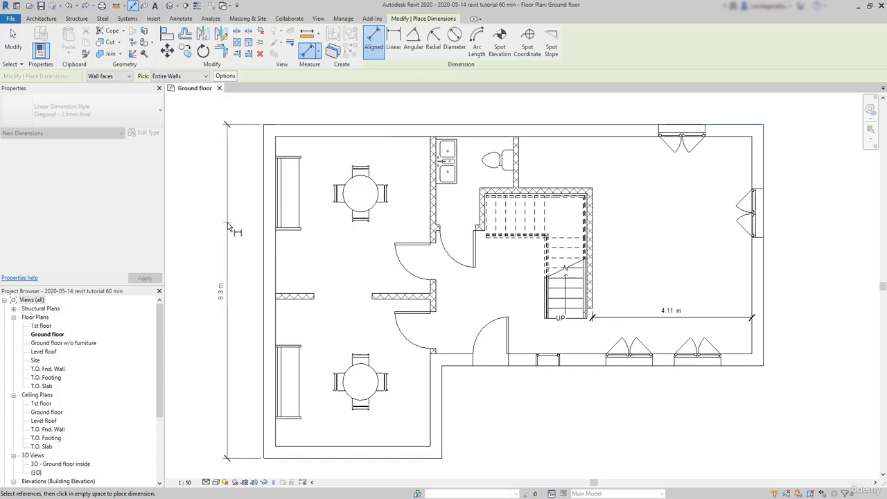
pyautogui.click(233, 227)
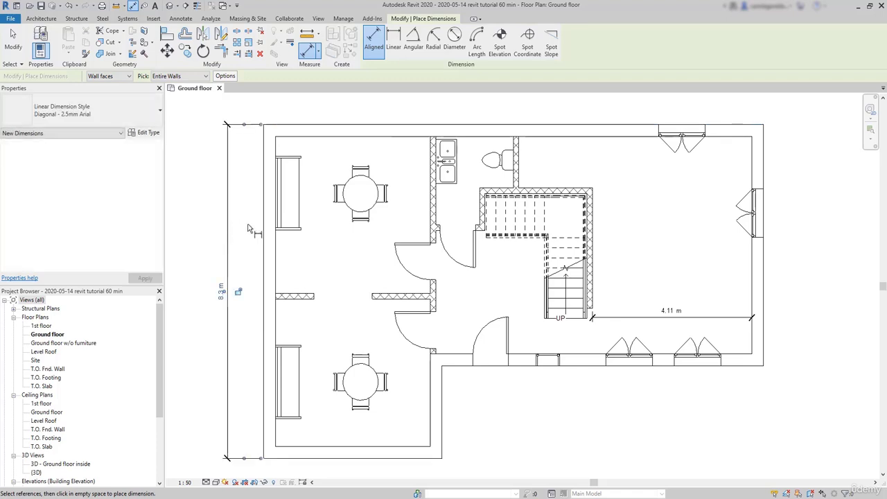
pyautogui.hotkey('ctrl', 'z')
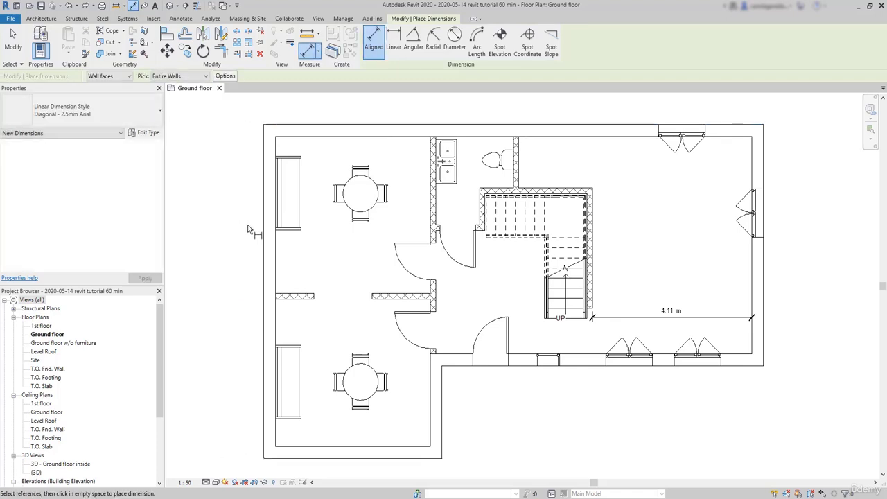
# - Enable Intersecting Walls in the auto dimension options and place an entire-wall aligned dimension outside the left exterior wall
pyautogui.click(227, 77)
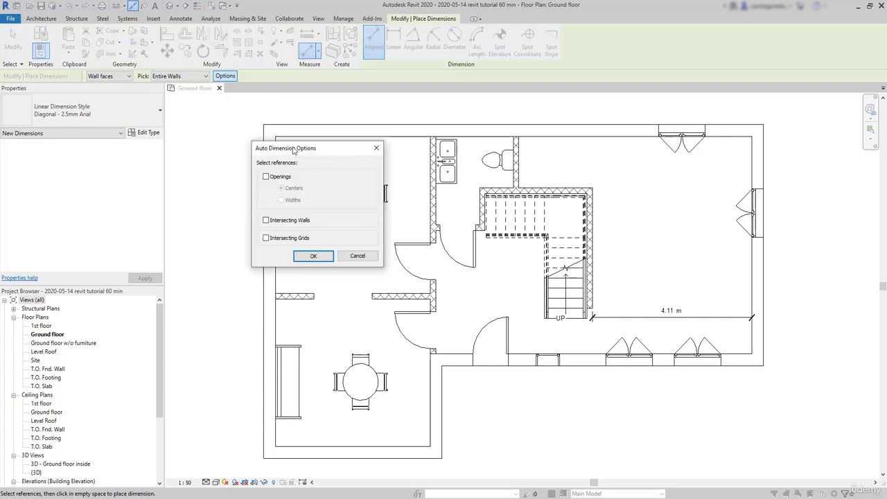
pyautogui.moveTo(301, 151); pyautogui.dragTo(498, 179)
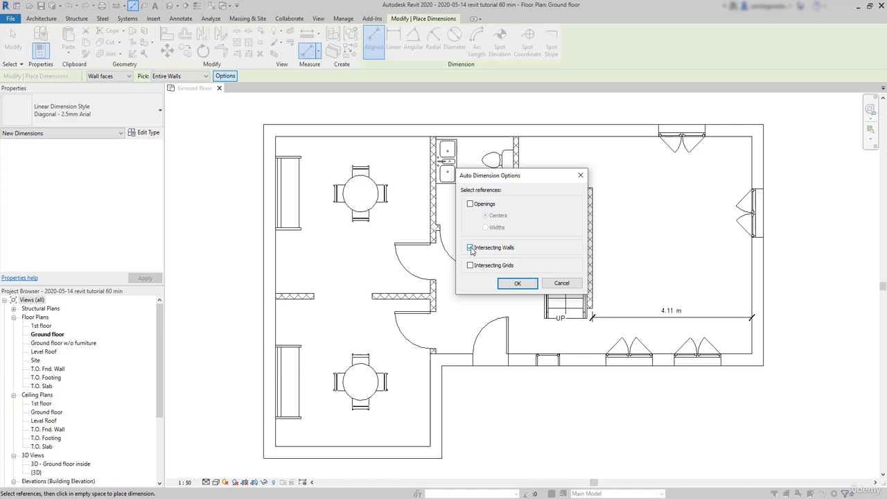
pyautogui.click(520, 284)
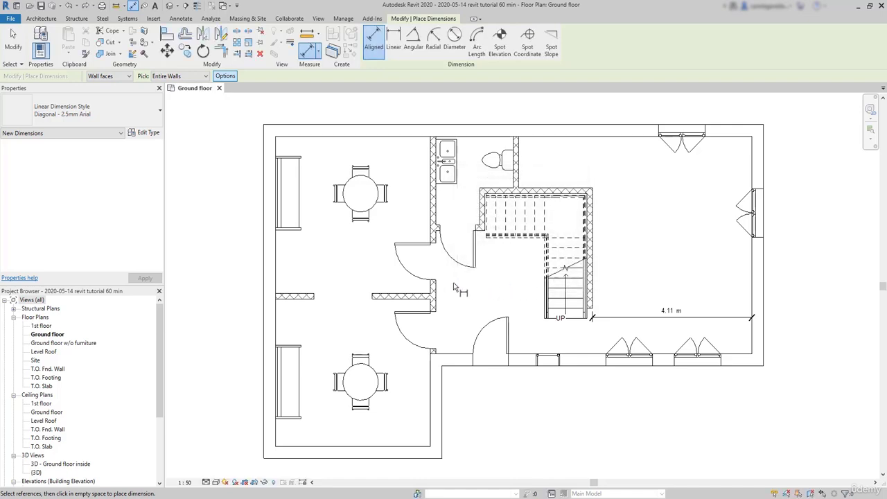
pyautogui.click(273, 269)
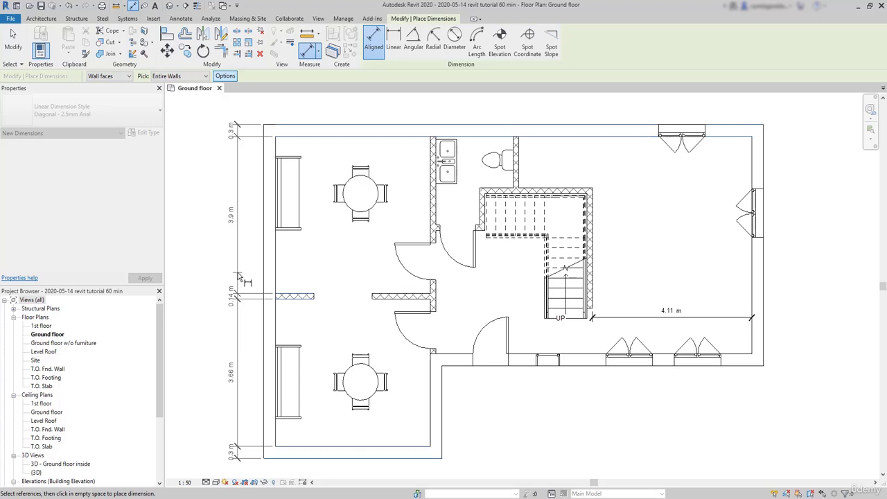
pyautogui.click(238, 272)
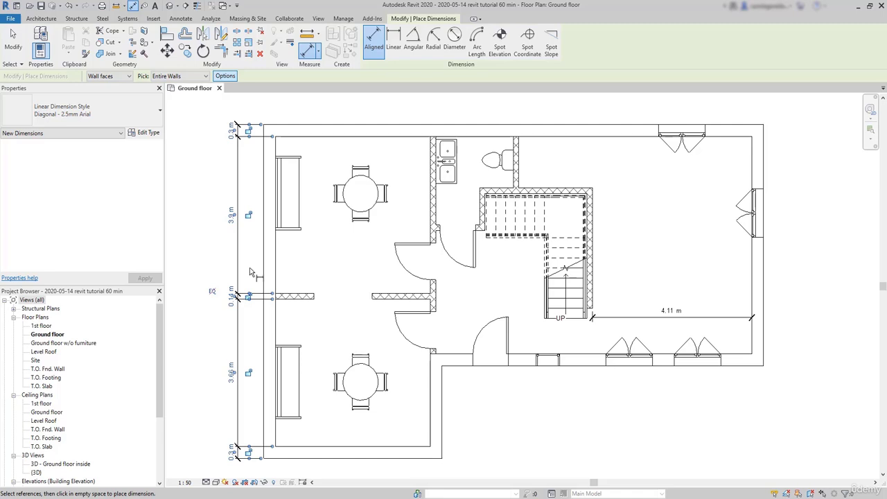
# - Place an entire-wall aligned dimension with intersecting walls above the upper exterior wall
pyautogui.click(491, 136)
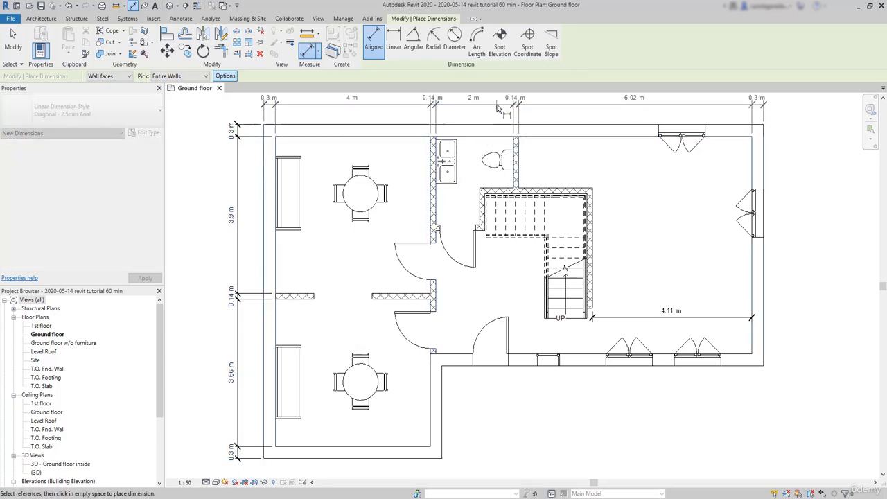
pyautogui.click(497, 107)
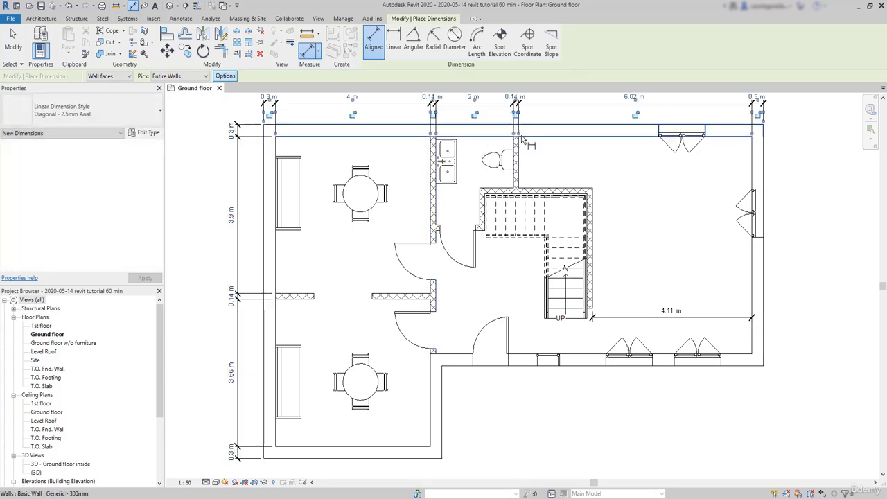
pyautogui.moveTo(630, 178); pyautogui.dragTo(634, 196, button='middle')
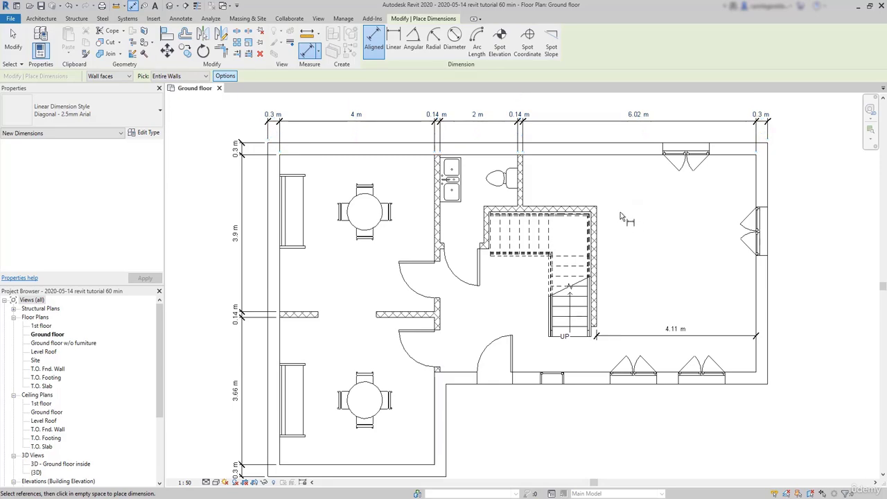
pyautogui.press('Escape')
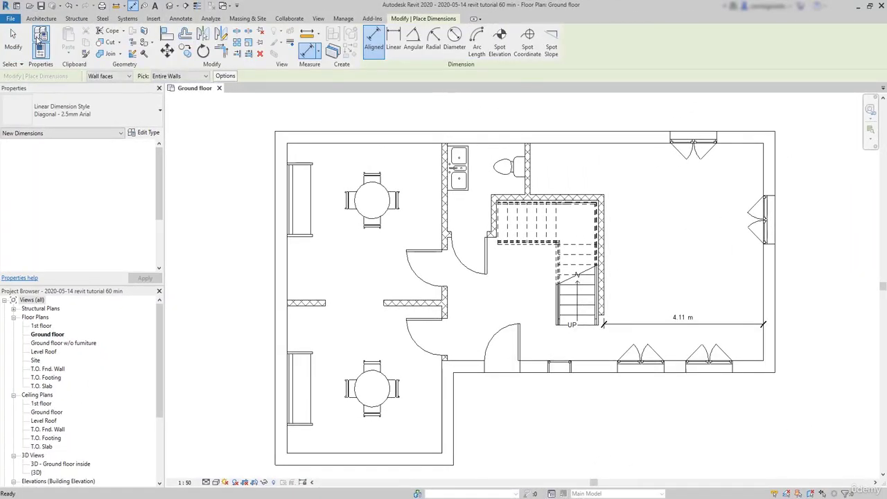
# - Enable Openings by Centers in the auto dimension options and dimension the entire lower exterior wall with the entrance door, placing it below
pyautogui.click(226, 76)
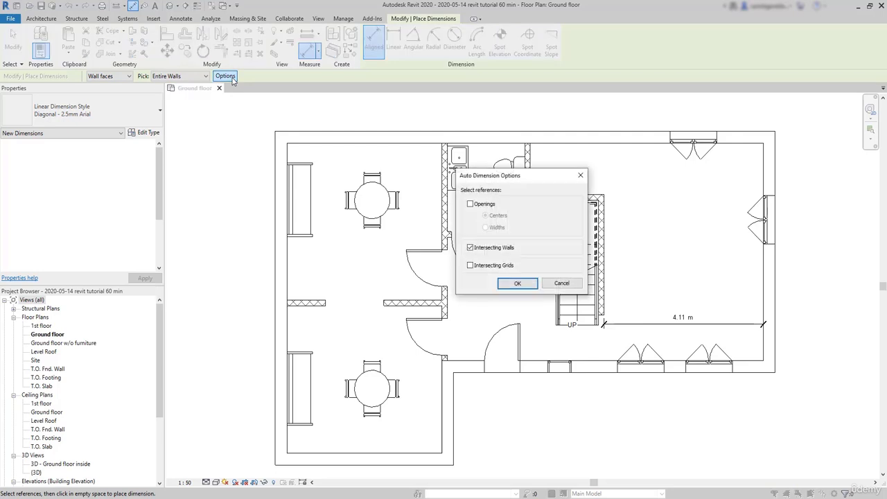
pyautogui.click(471, 204)
pyautogui.moveTo(520, 179); pyautogui.dragTo(710, 176)
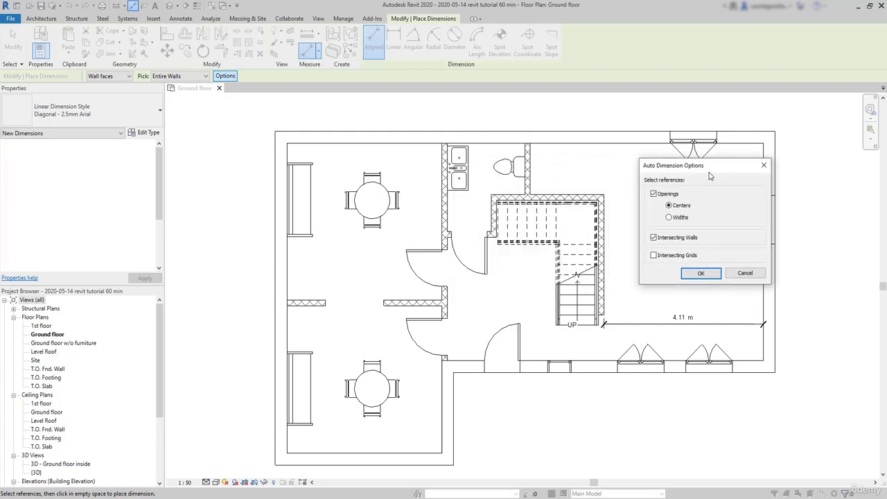
pyautogui.click(702, 274)
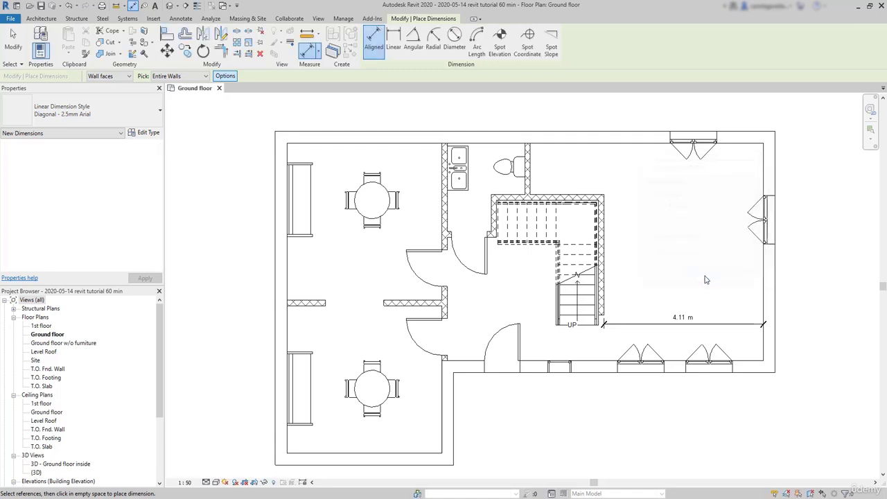
pyautogui.click(603, 372)
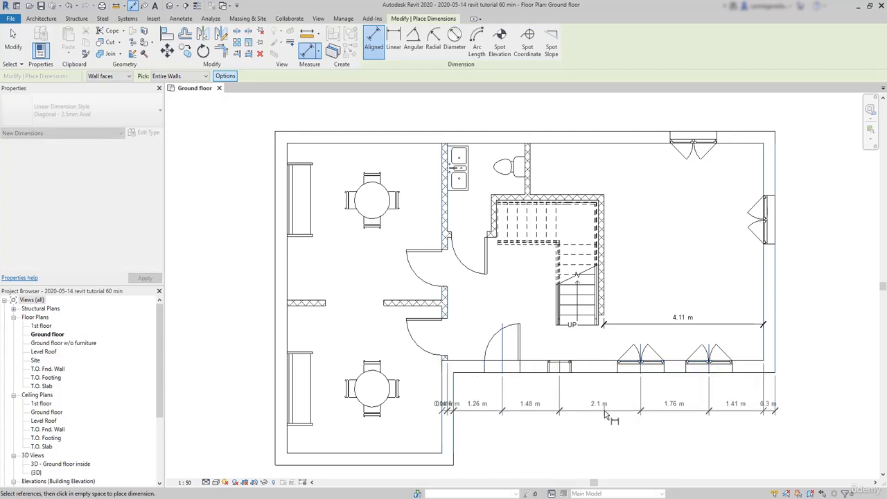
pyautogui.click(605, 431)
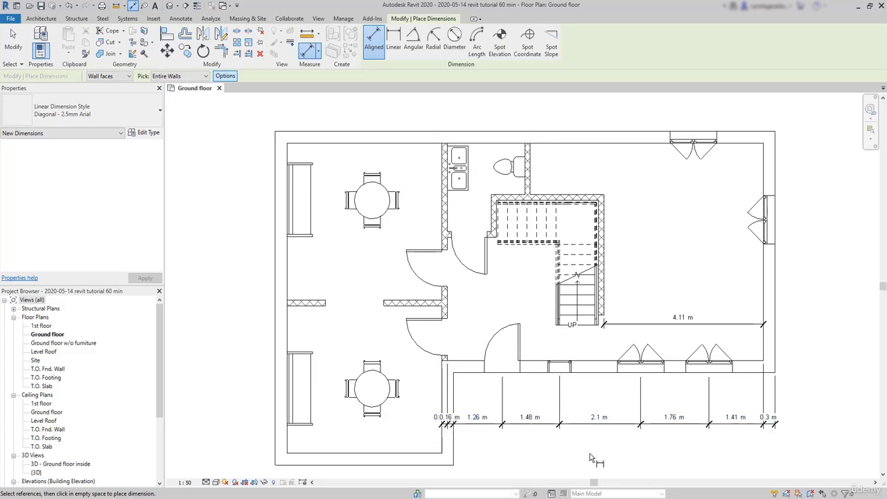
# - Switch the auto dimension openings reference to Widths and pick the lower exterior wall with the entrance door for dimensioning
pyautogui.scroll(3, 590, 453)
pyautogui.moveTo(590, 453); pyautogui.dragTo(564, 441, button='middle')
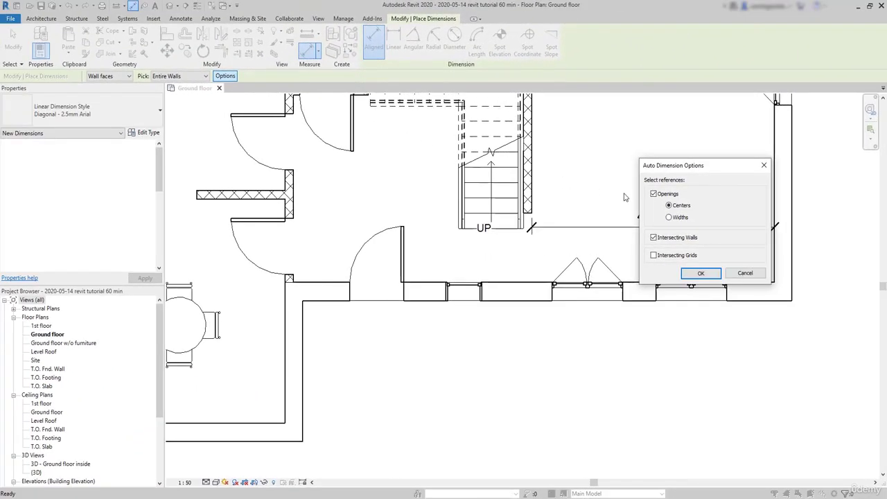
pyautogui.click(670, 217)
pyautogui.click(701, 273)
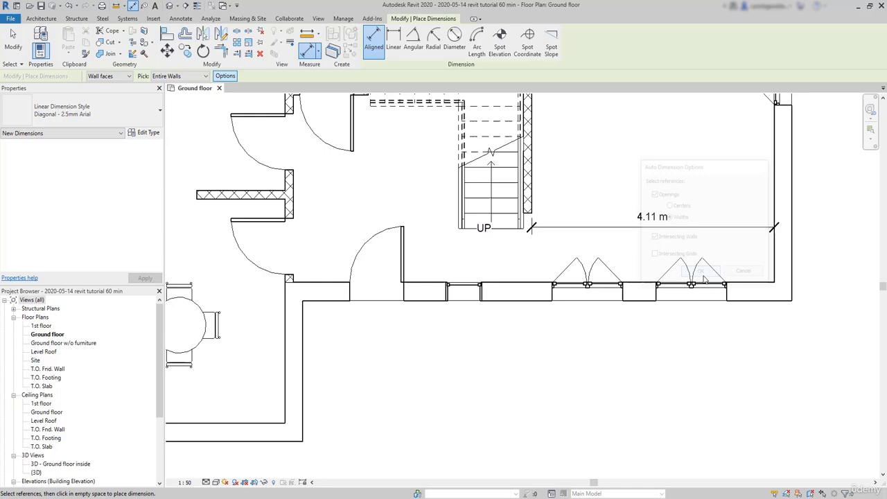
pyautogui.click(655, 296)
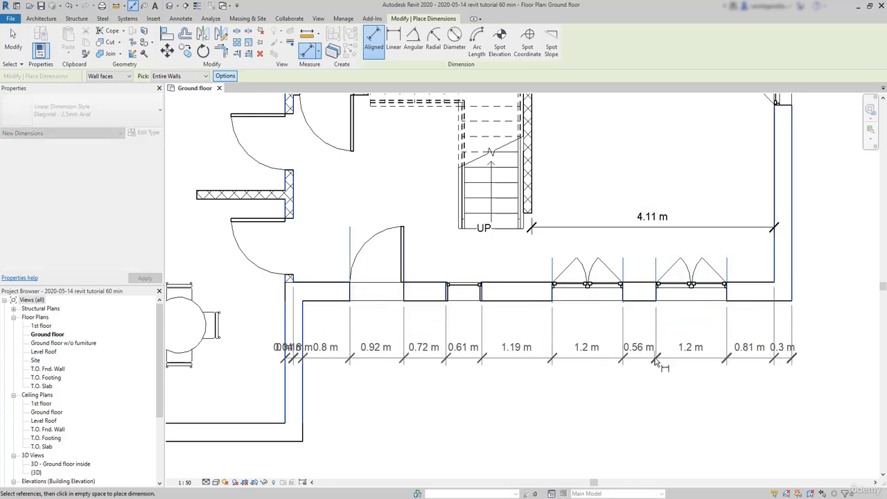